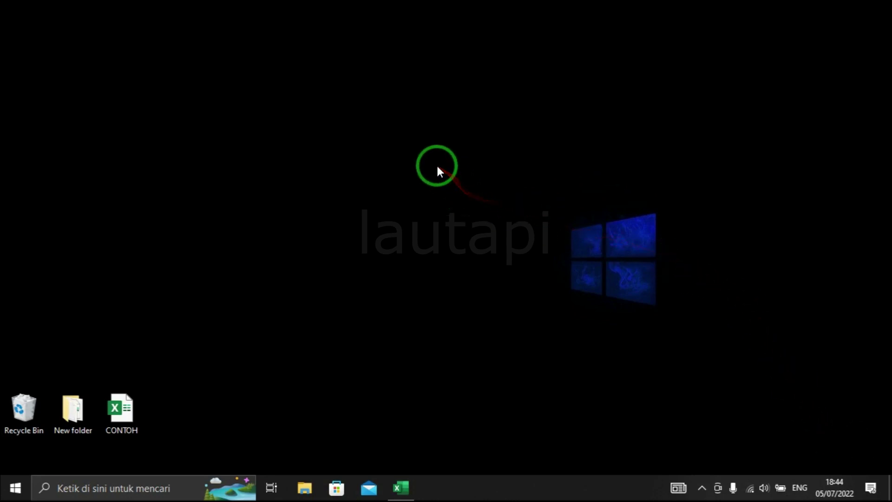
# - Refresh the Windows desktop from its right-click menu
pyautogui.rightClick(390, 170)
pyautogui.rightClick(344, 207)
pyautogui.click(325, 243)
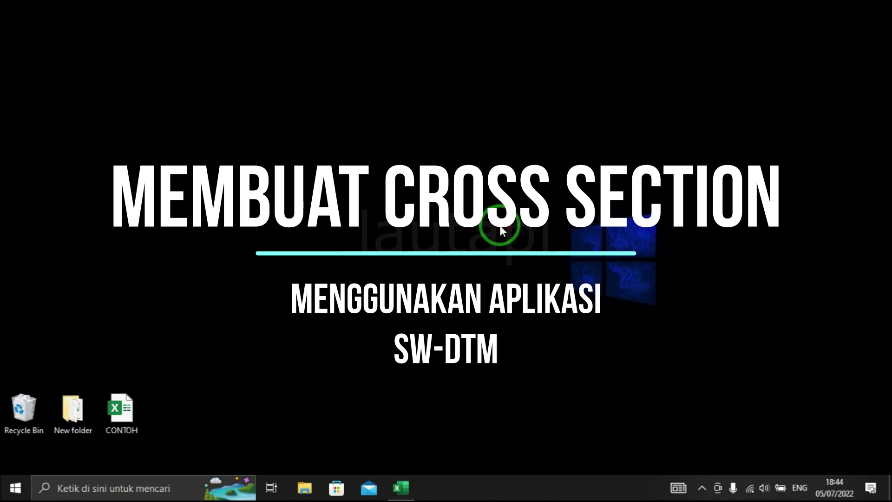
pyautogui.rightClick(316, 147)
pyautogui.click(274, 188)
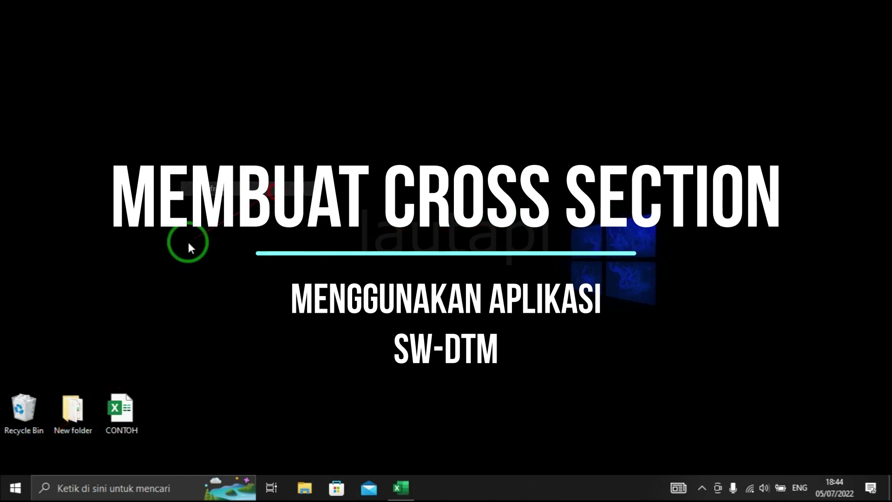
# - Drag the SW_DTM tile from the Start menu onto the desktop as a shortcut
pyautogui.click(17, 488)
pyautogui.moveTo(361, 296); pyautogui.dragTo(501, 248)
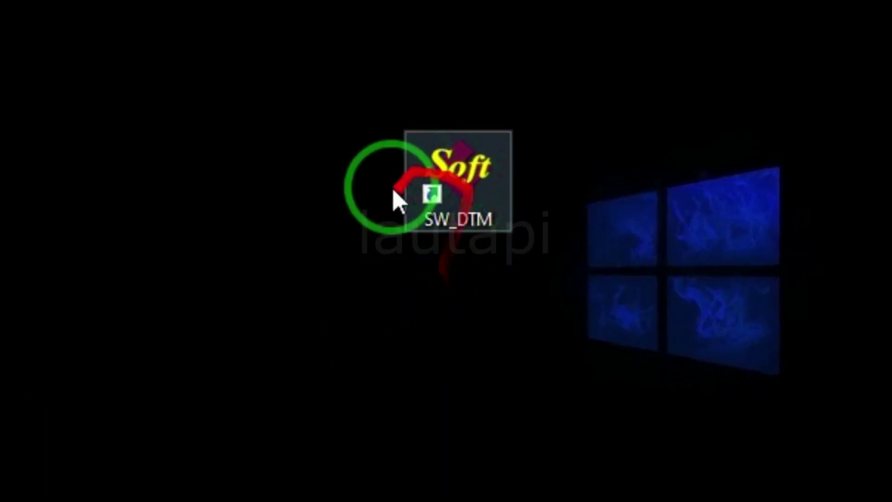
pyautogui.click(257, 239)
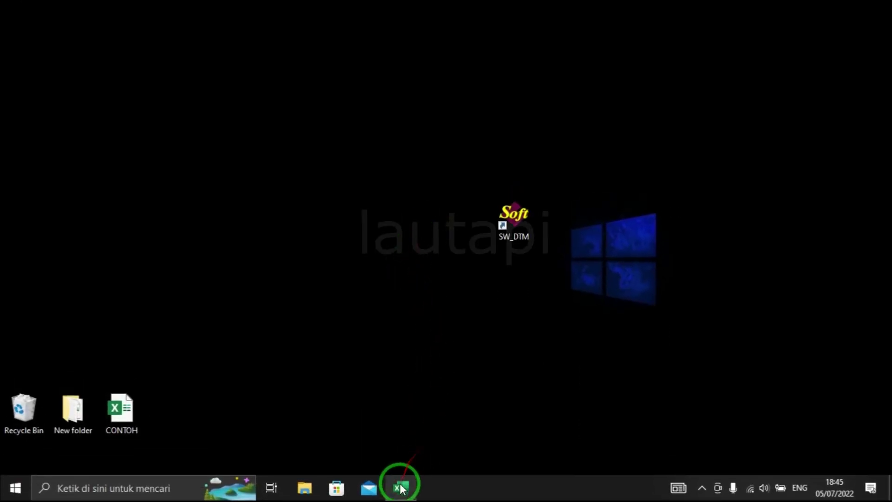
# - Bring the CONTOH workbook forward and browse the 0+100 station data
pyautogui.click(401, 488)
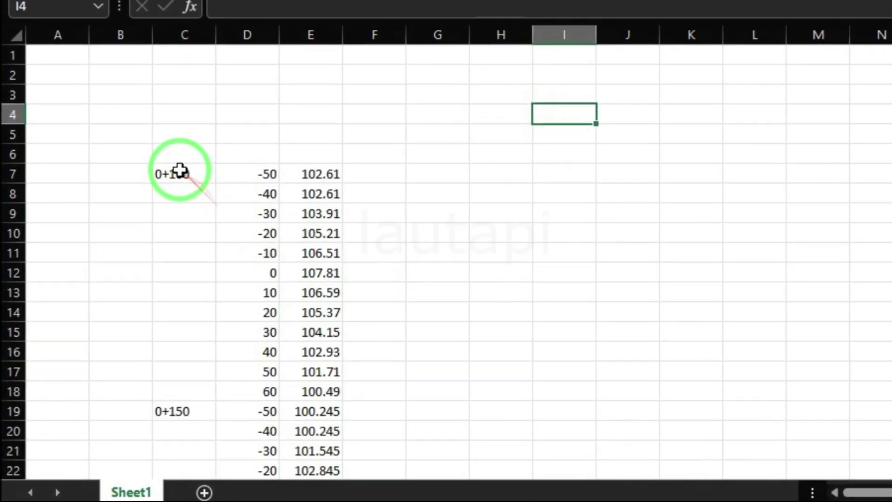
pyautogui.click(180, 171)
pyautogui.scroll(-2, 279, 230)
pyautogui.click(324, 204)
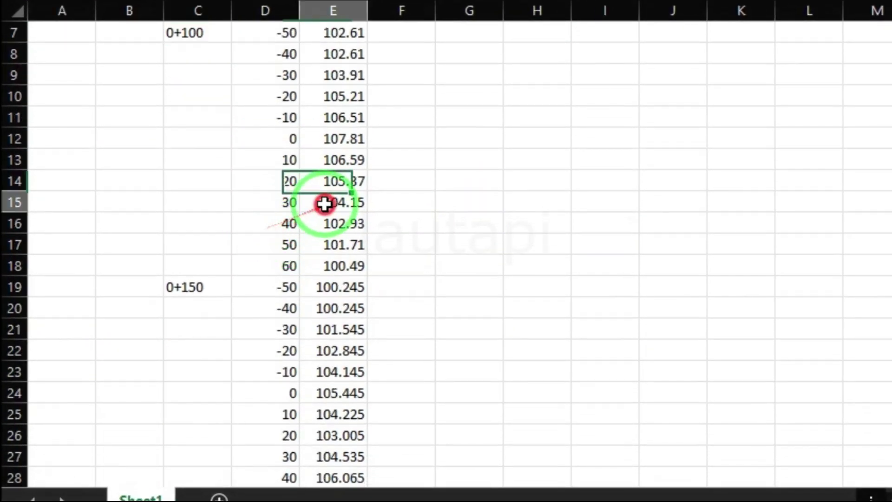
pyautogui.scroll(-2, 301, 223)
pyautogui.click(265, 265)
pyautogui.scroll(4, 267, 269)
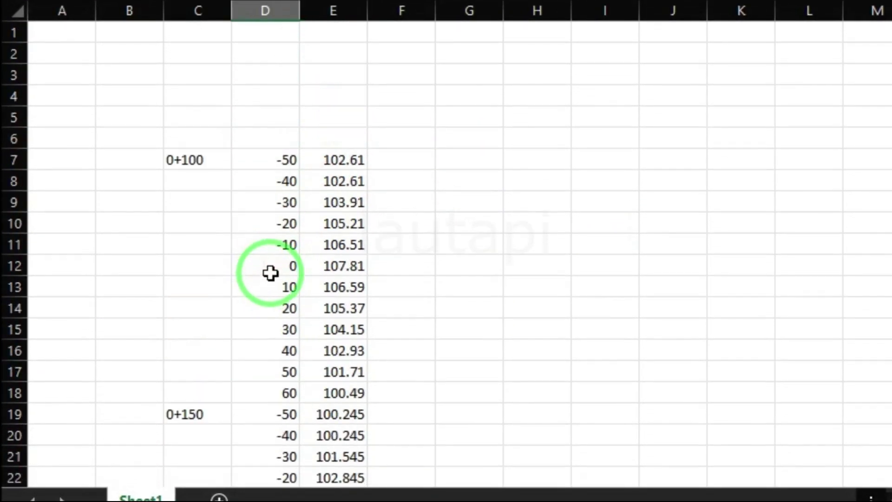
# - Scroll through stations 0+100 to 0+250, then select empty cell C6 above 0+100
pyautogui.click(210, 165)
pyautogui.scroll(-3, 267, 225)
pyautogui.scroll(-4, 267, 230)
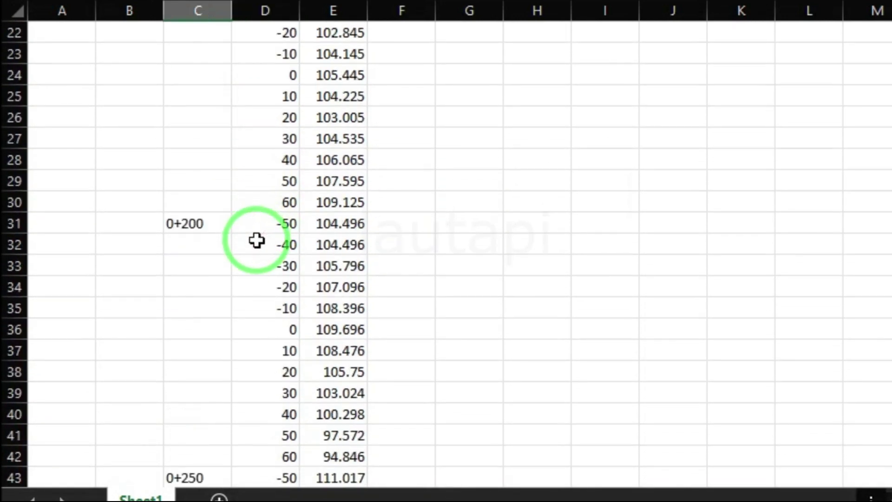
pyautogui.scroll(-3, 257, 240)
pyautogui.scroll(-1, 257, 241)
pyautogui.scroll(-2, 260, 241)
pyautogui.scroll(5, 325, 250)
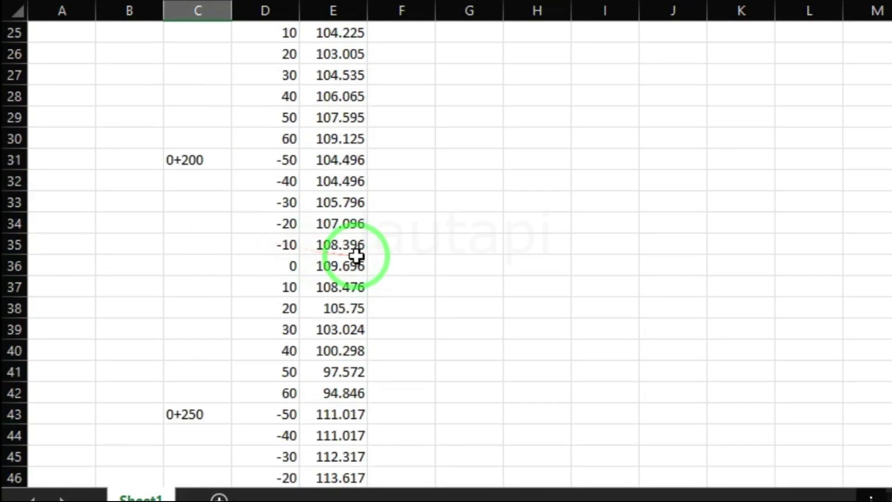
pyautogui.scroll(8, 362, 242)
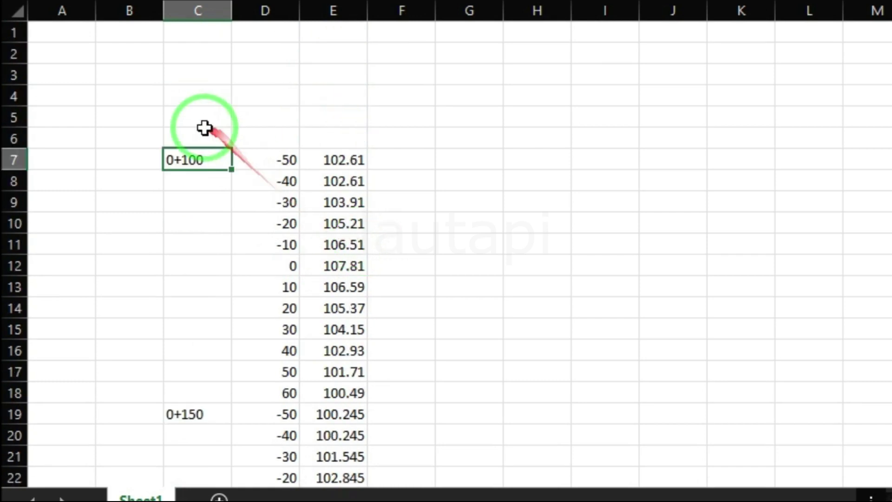
pyautogui.click(205, 135)
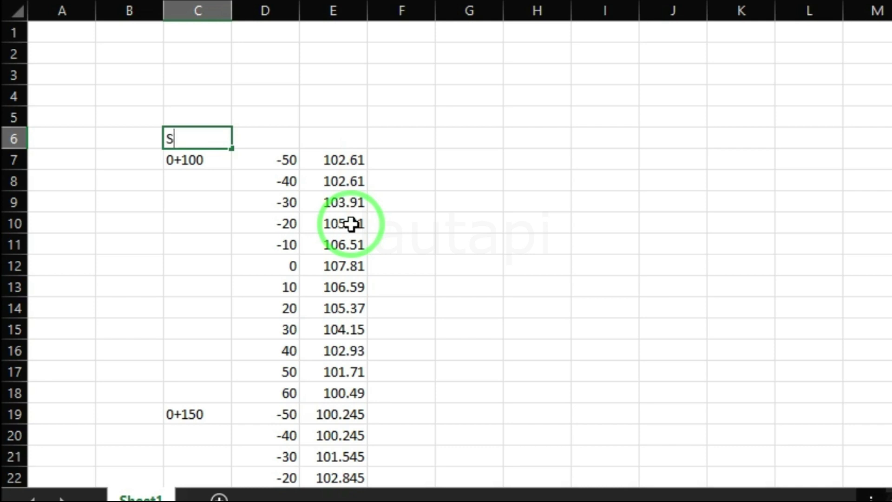
pyautogui.write('STA')
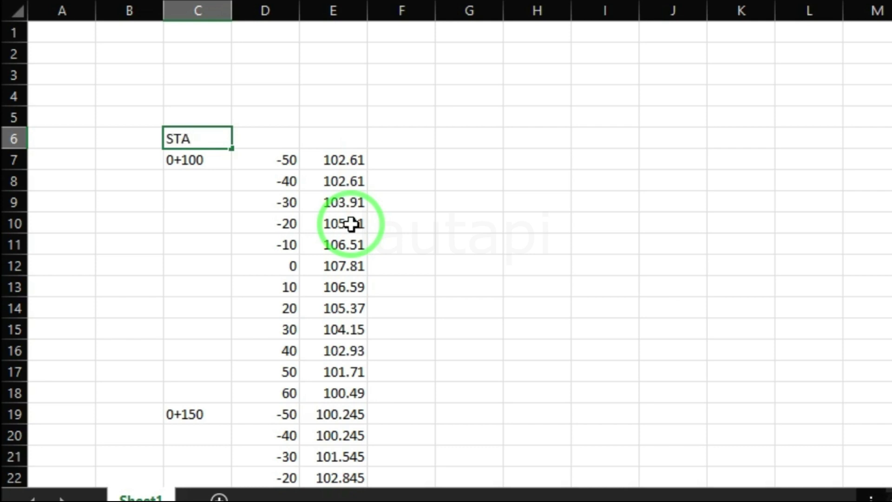
# - Enter the STA, JARAK and ELEVASI headings and inspect the 0+100 zero-offset values
pyautogui.press('Tab')
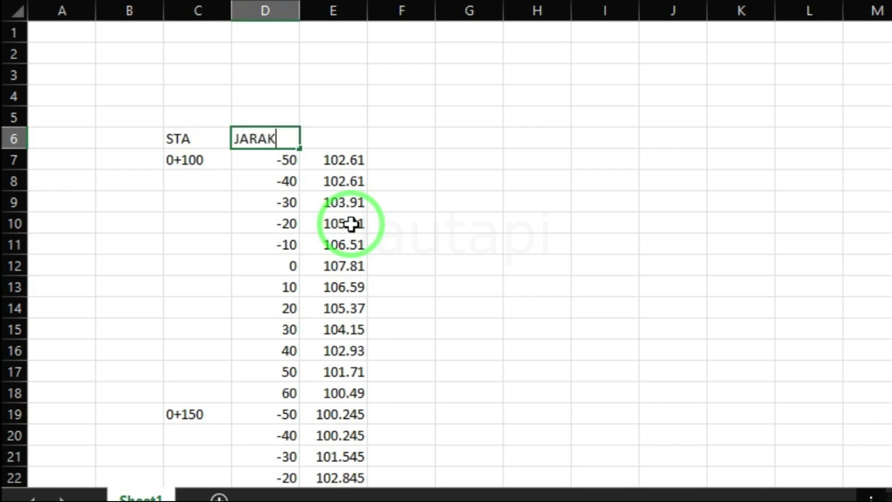
pyautogui.press('Tab')
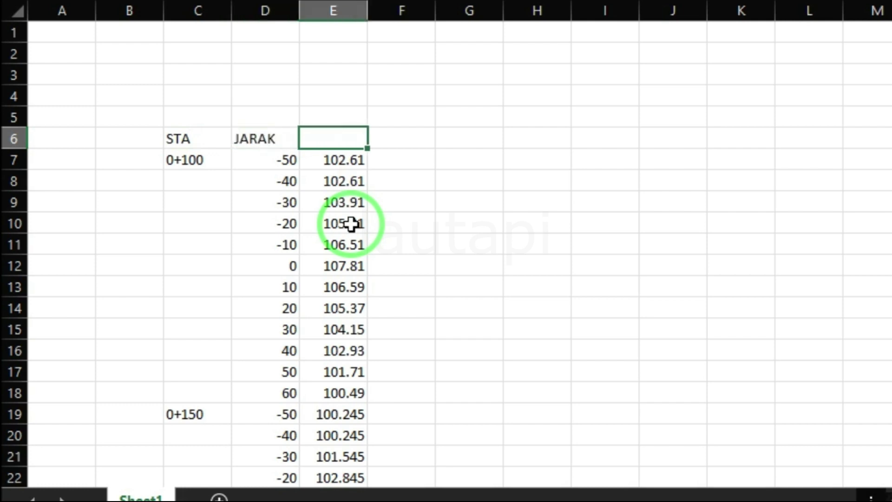
pyautogui.write('ELEVASI')
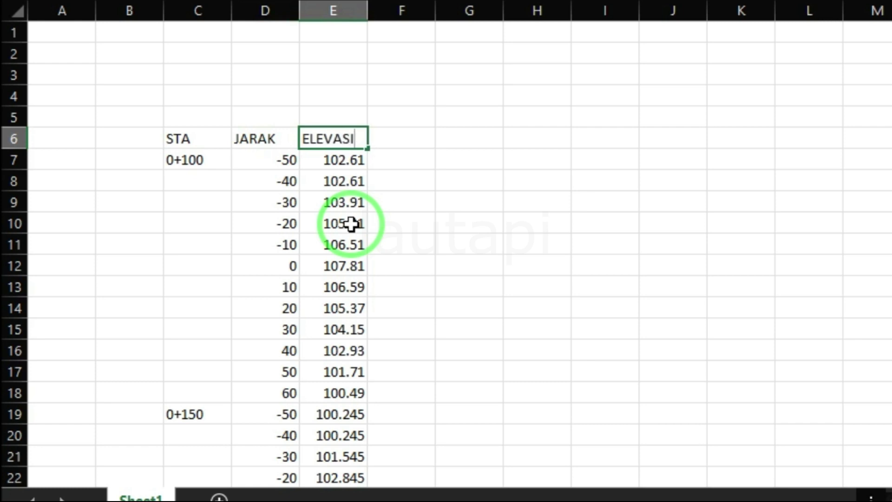
pyautogui.click(319, 310)
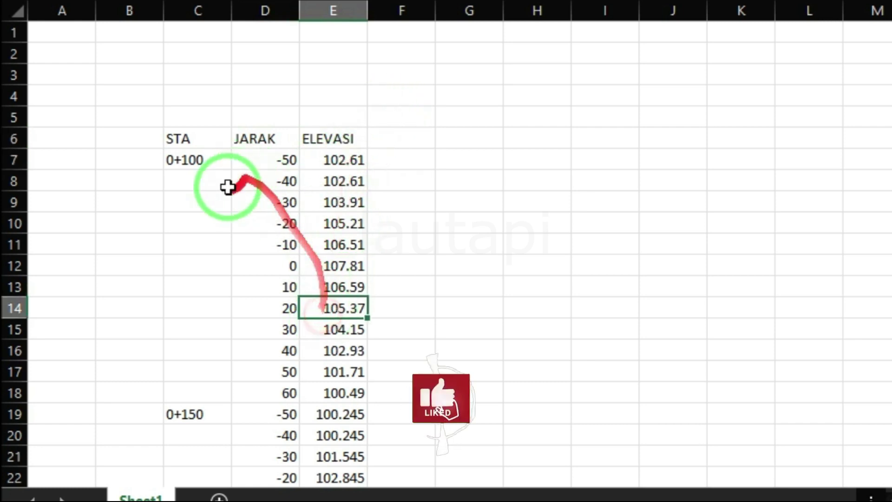
pyautogui.click(197, 163)
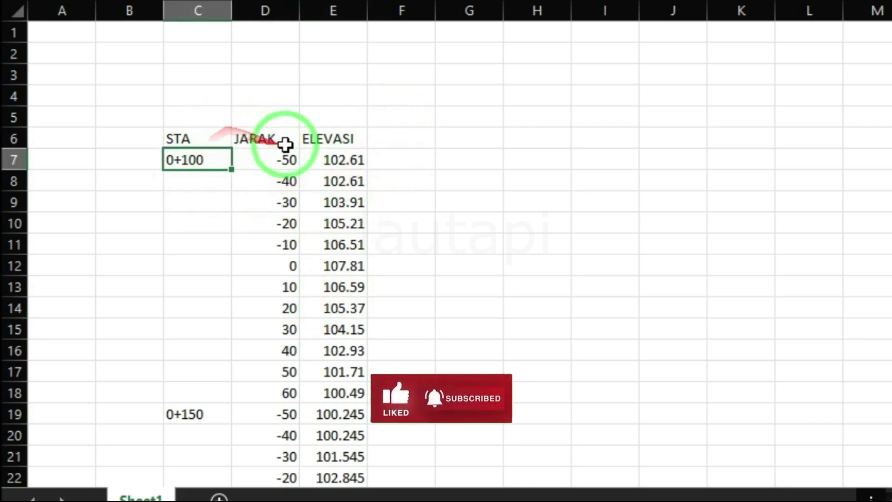
pyautogui.click(347, 269)
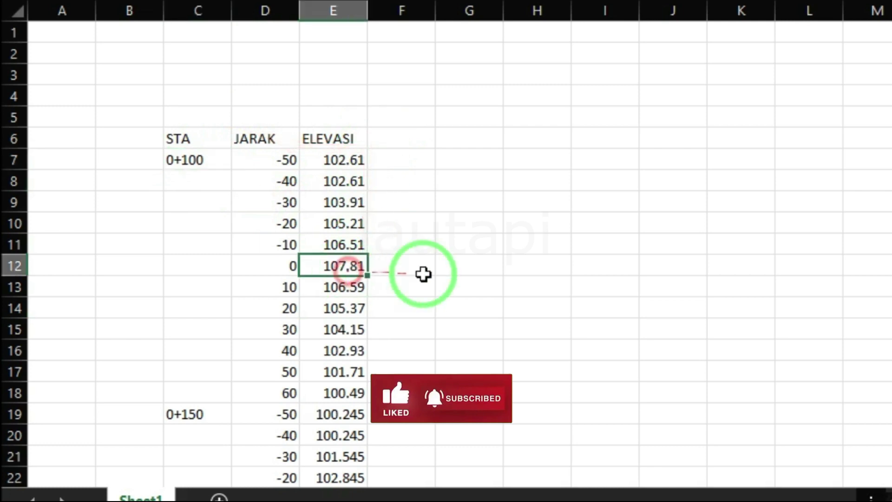
pyautogui.click(283, 268)
# - Review the 0+100 offsets -50 to 60 and its last elevation, 100.49 in E18
pyautogui.scroll(-1, 326, 262)
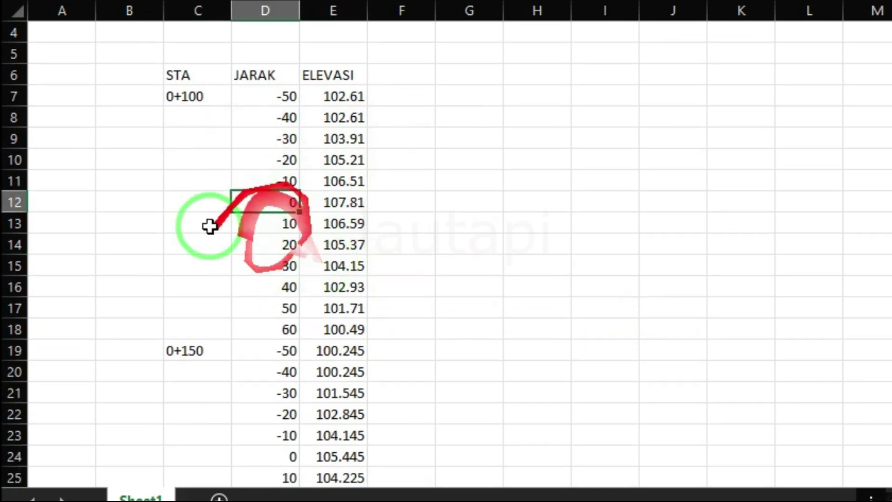
pyautogui.moveTo(279, 181); pyautogui.dragTo(281, 95)
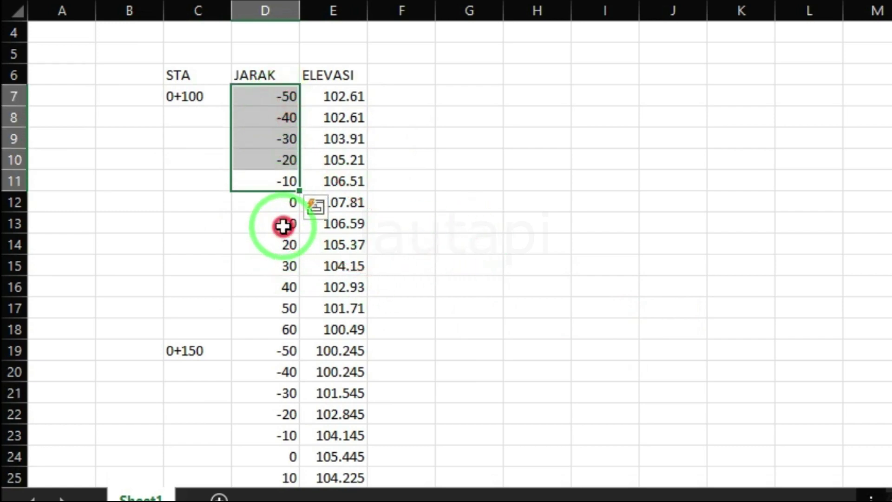
pyautogui.moveTo(280, 225); pyautogui.dragTo(274, 325)
pyautogui.click(606, 330)
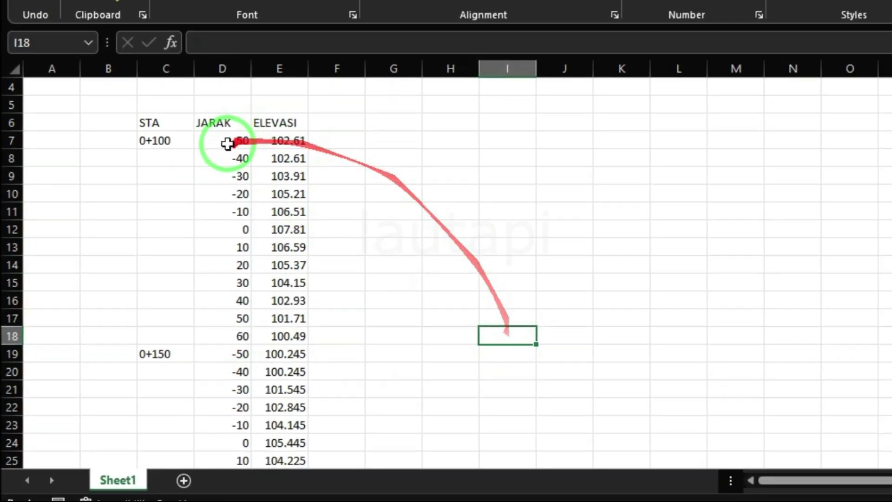
pyautogui.click(174, 112)
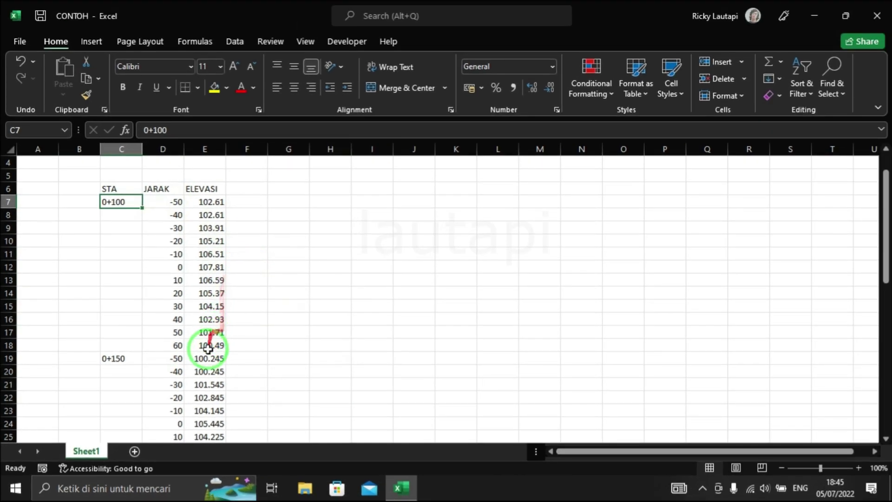
pyautogui.click(207, 346)
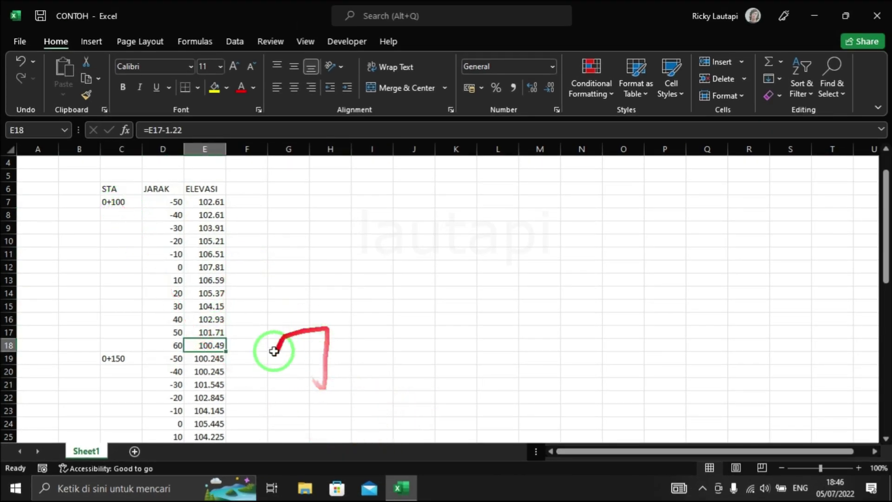
# - Launch AutoCAD 2007 and then SW_DTM from the Start menu's Productivity tiles
pyautogui.click(15, 488)
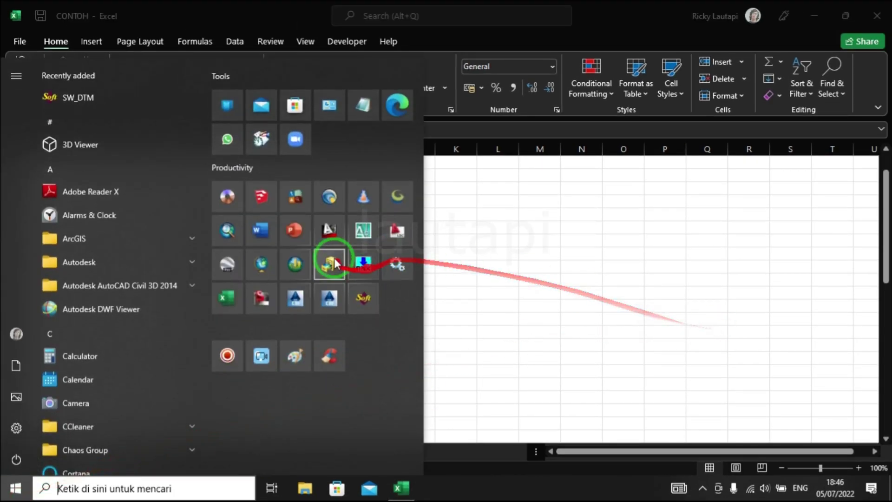
pyautogui.click(362, 230)
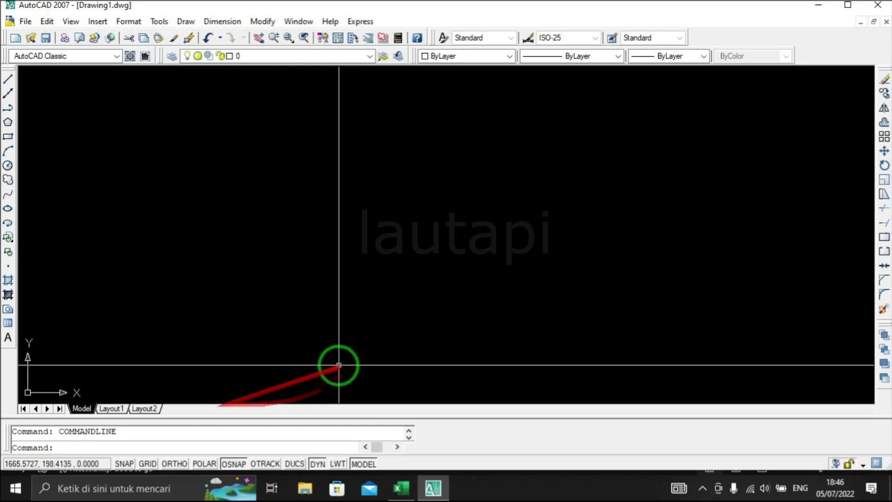
pyautogui.click(13, 491)
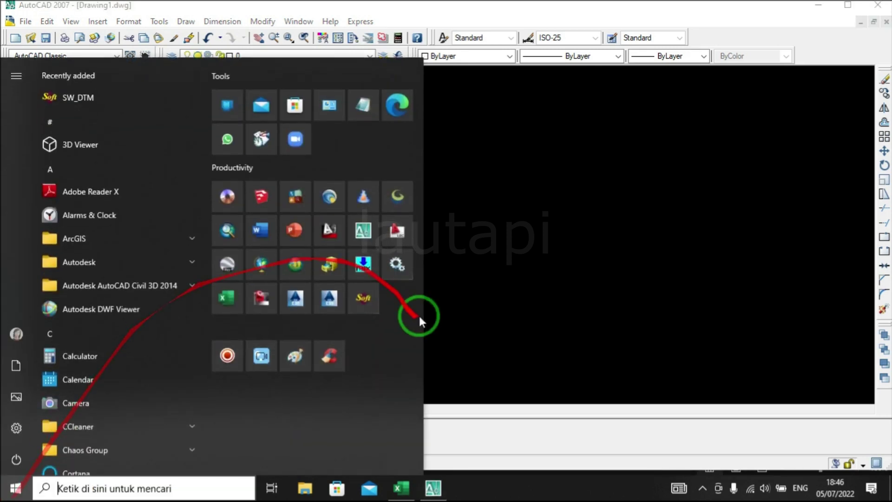
pyautogui.click(367, 296)
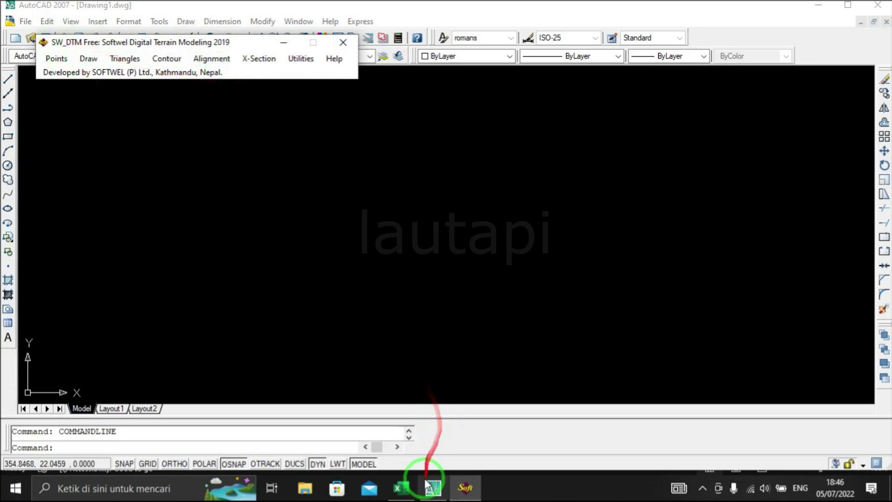
pyautogui.click(409, 495)
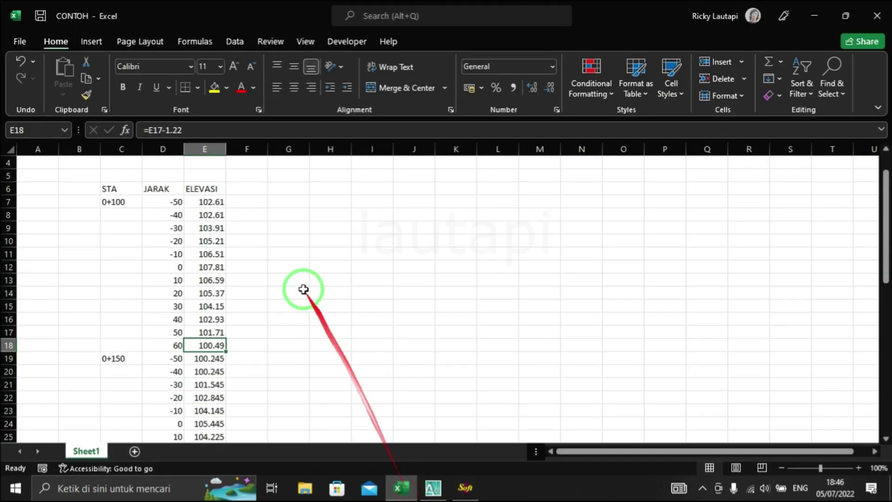
# - Copy the 0+100 station data block C7:E18
pyautogui.click(166, 240)
pyautogui.moveTo(116, 201); pyautogui.dragTo(210, 342)
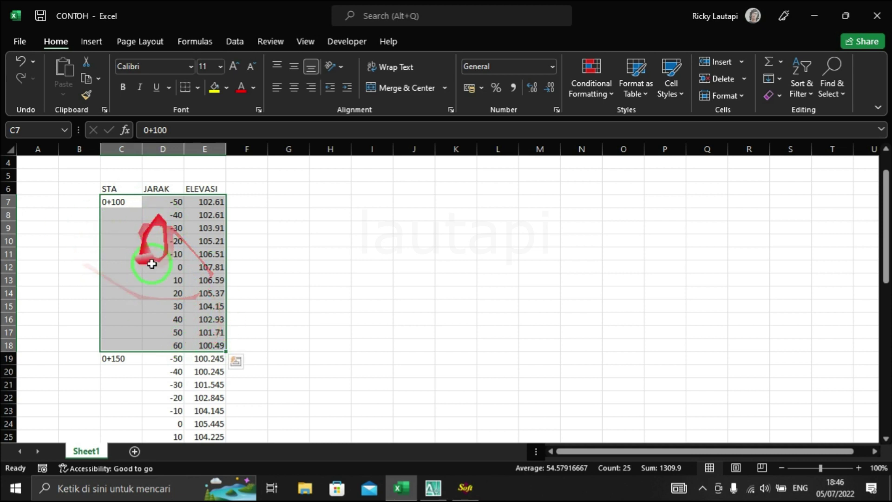
pyautogui.rightClick(151, 240)
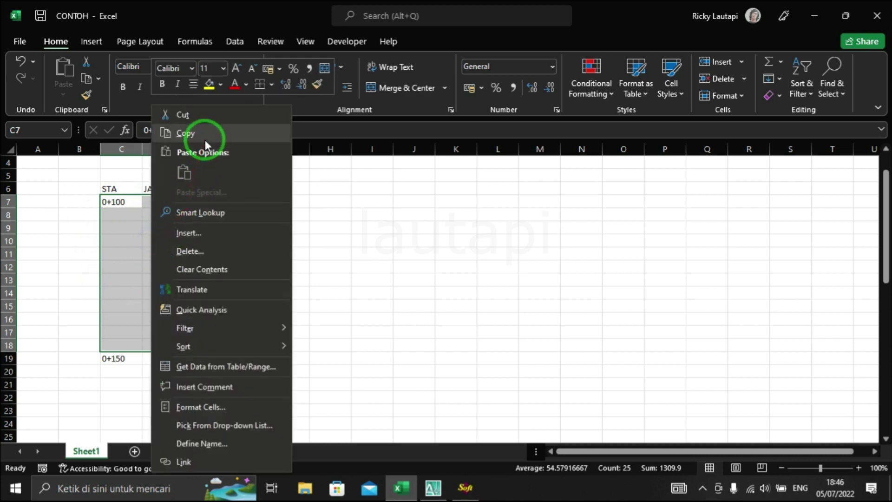
pyautogui.click(205, 139)
pyautogui.click(465, 487)
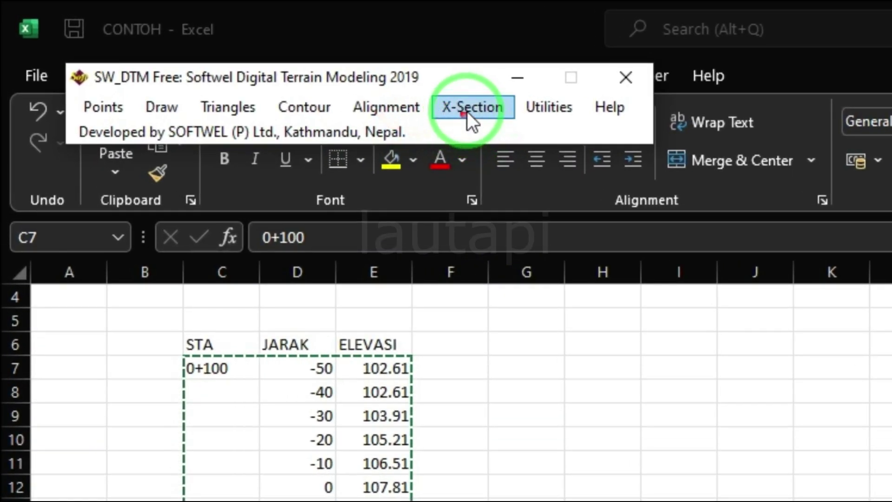
# - Run Draw X-Section reading From Excel File, finding 1 cross section, and choose Draw All
pyautogui.click(473, 108)
pyautogui.moveTo(552, 185)
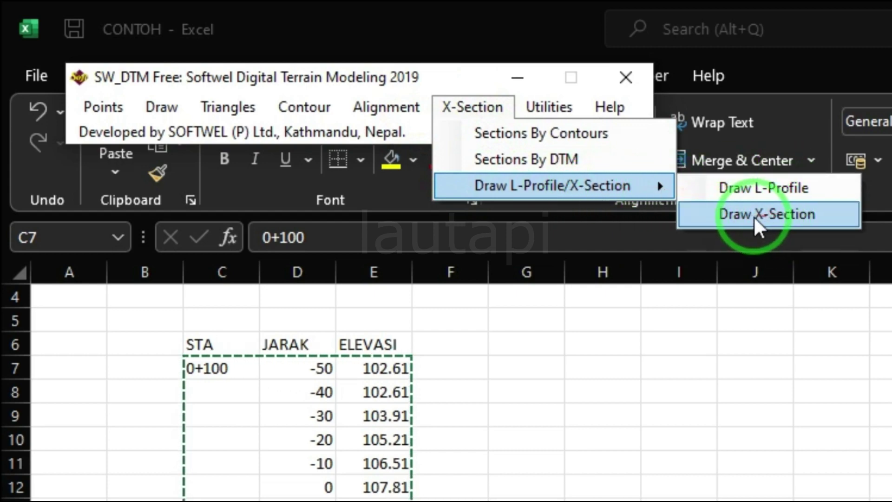
pyautogui.click(750, 217)
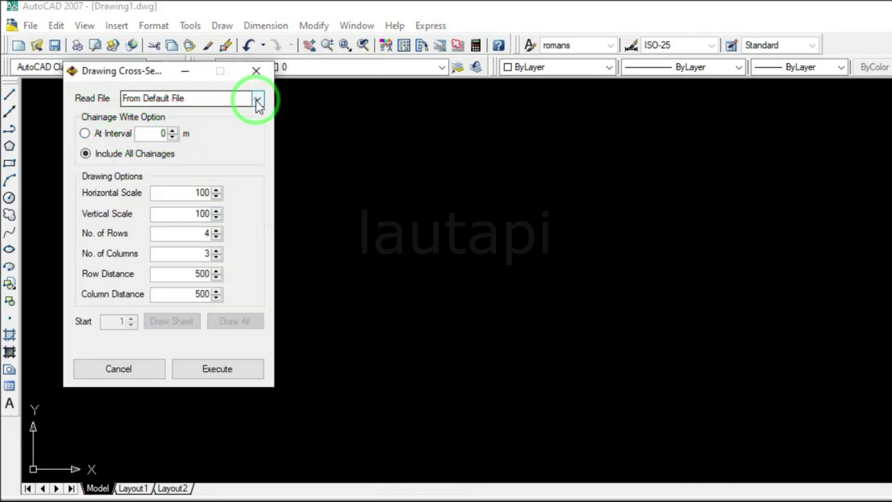
pyautogui.click(257, 100)
pyautogui.click(205, 134)
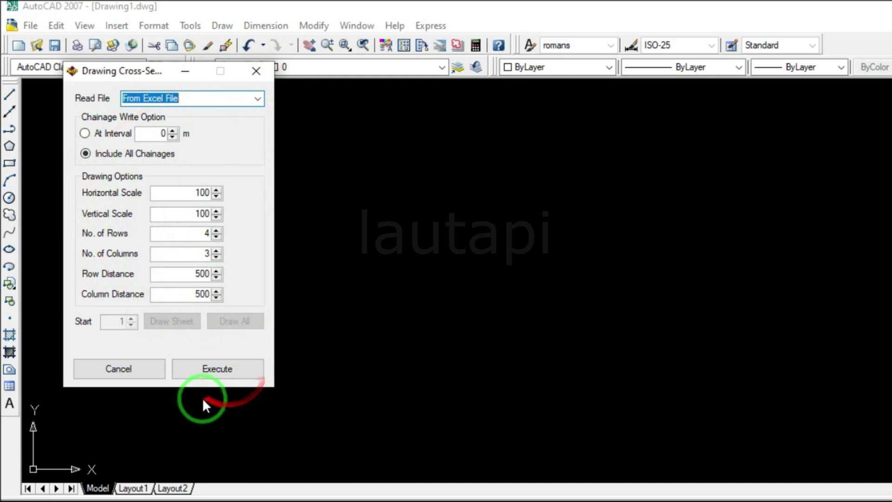
pyautogui.click(214, 372)
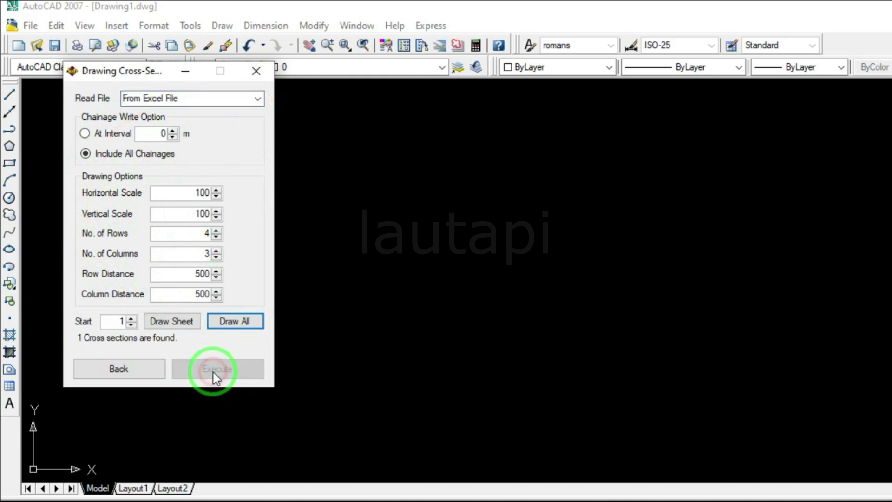
pyautogui.click(249, 330)
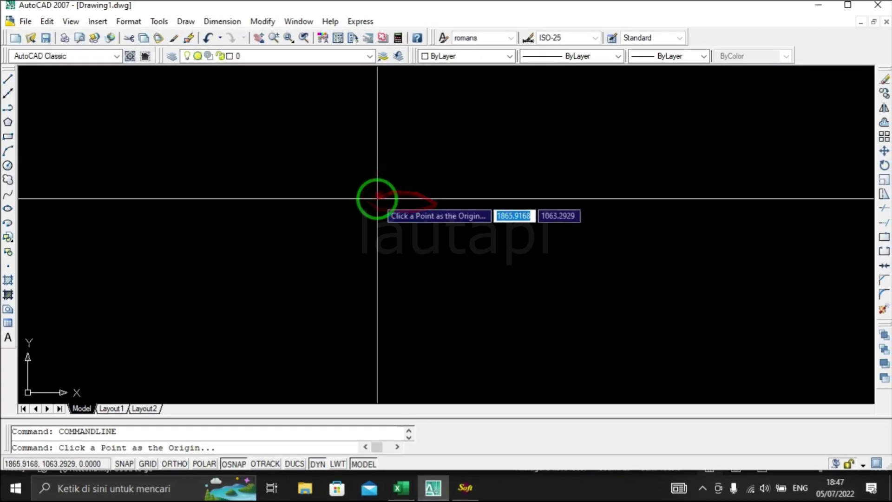
# - Place the 0+100 profile at an origin point, then erase it with E
pyautogui.click(377, 199)
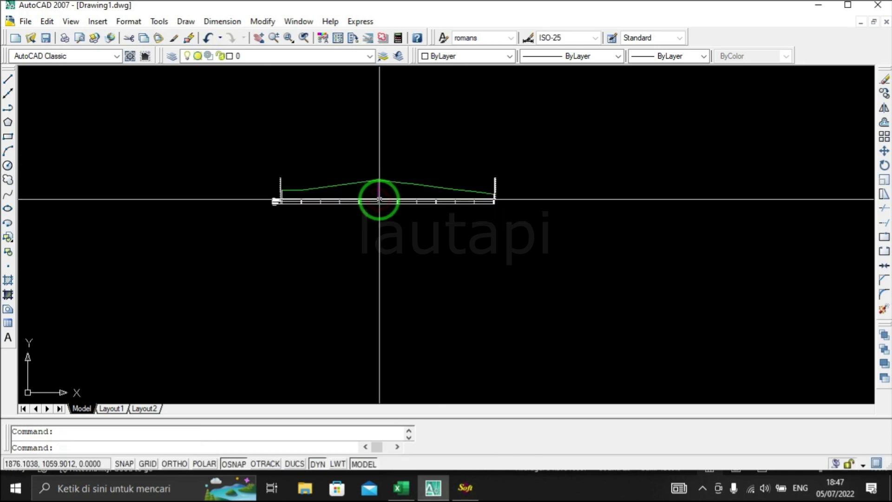
pyautogui.scroll(3, 407, 215)
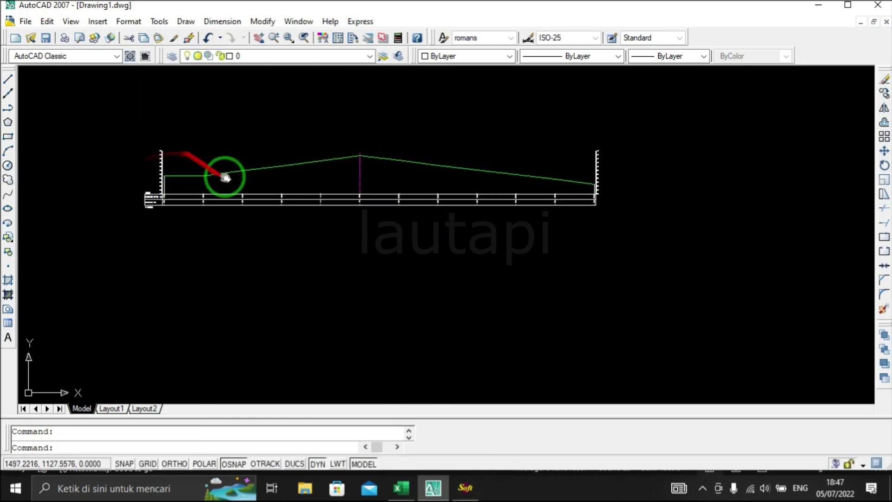
pyautogui.moveTo(199, 155); pyautogui.dragTo(324, 227, button='middle')
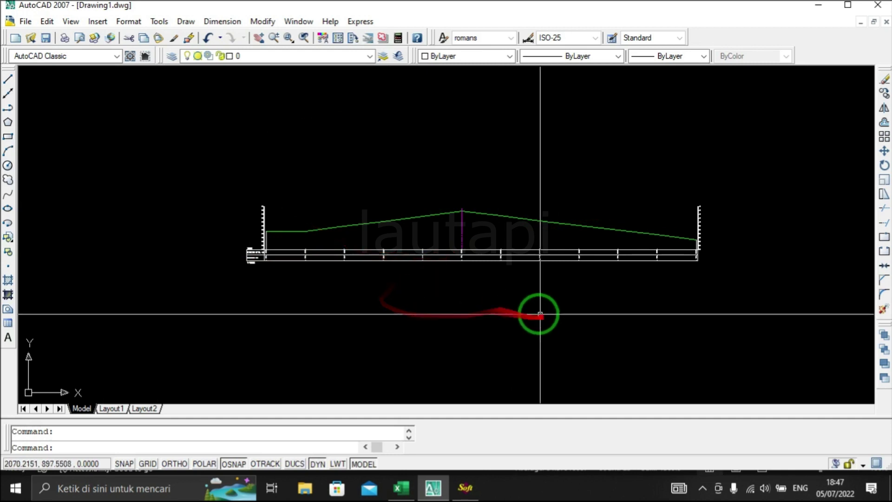
pyautogui.scroll(-2, 353, 234)
pyautogui.click(655, 324)
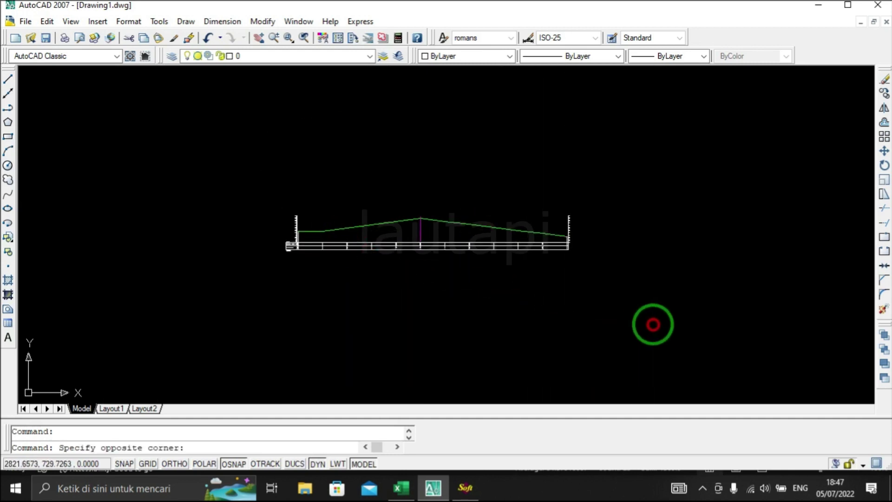
pyautogui.click(191, 175)
pyautogui.write('E')
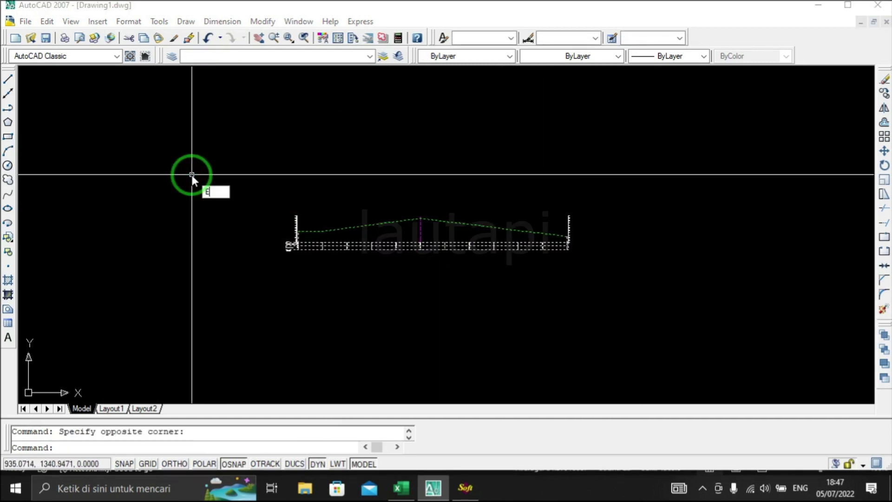
pyautogui.press('Return')
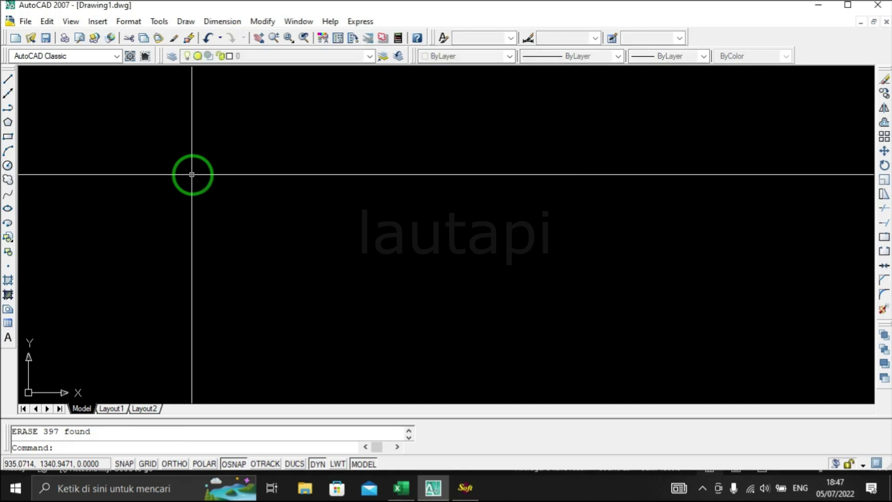
# - Close the SW_DTM cross-section and main windows and return to Excel
pyautogui.click(464, 487)
pyautogui.click(214, 59)
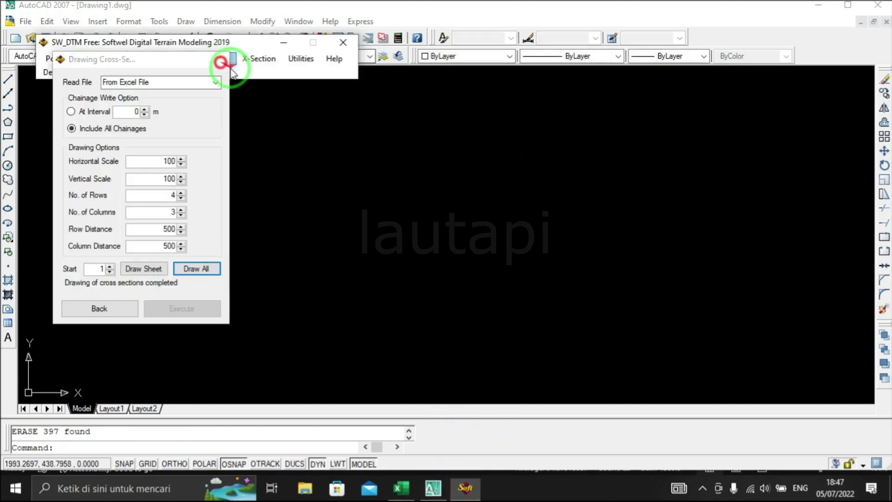
pyautogui.click(348, 46)
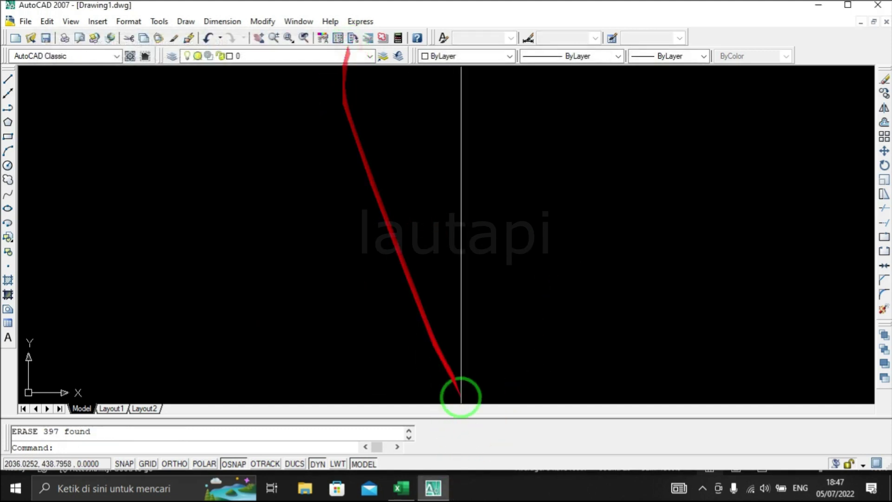
pyautogui.click(400, 487)
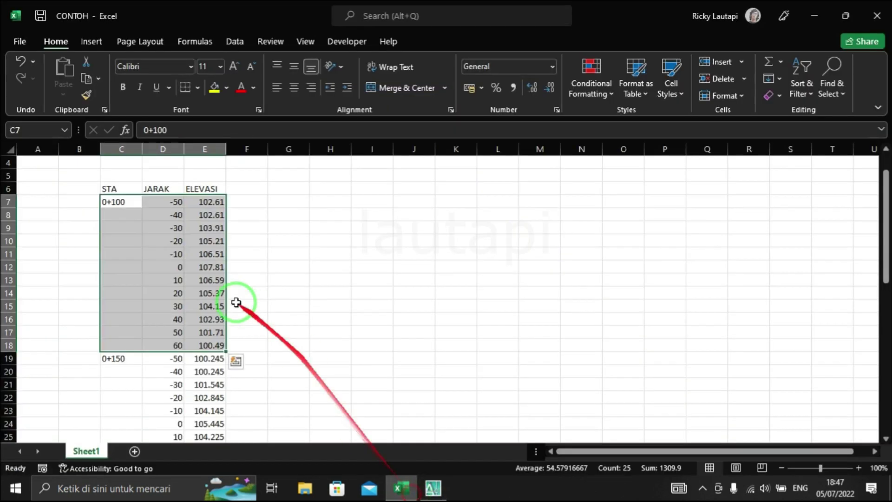
# - Copy the full four-station table C7:E54 and return to AutoCAD
pyautogui.click(130, 203)
pyautogui.scroll(-2, 160, 262)
pyautogui.scroll(-3, 162, 266)
pyautogui.scroll(-2, 162, 270)
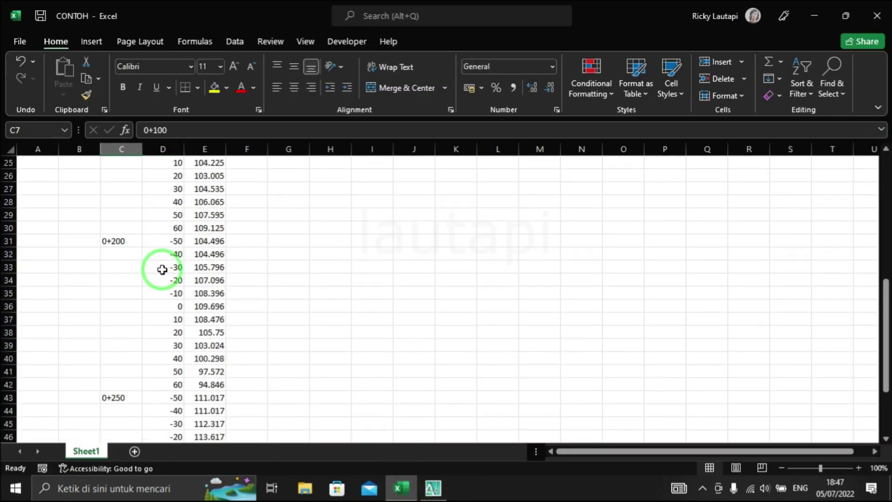
pyautogui.scroll(-3, 162, 270)
pyautogui.scroll(-2, 169, 279)
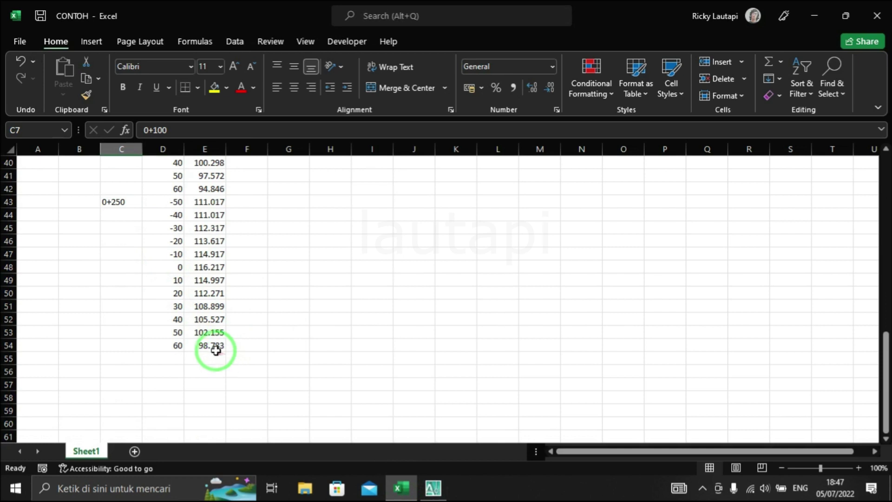
pyautogui.keyDown('shift'); pyautogui.click(216, 350); pyautogui.keyUp('shift')
pyautogui.scroll(5, 209, 320)
pyautogui.scroll(8, 204, 324)
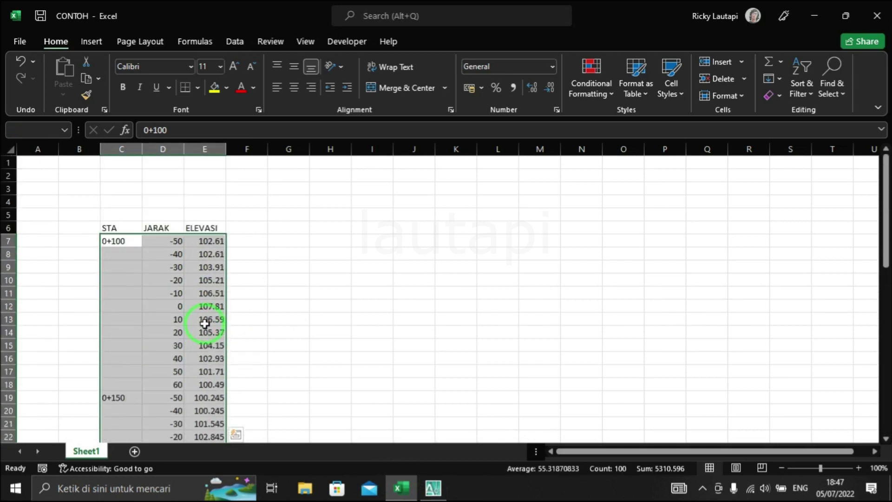
pyautogui.rightClick(186, 312)
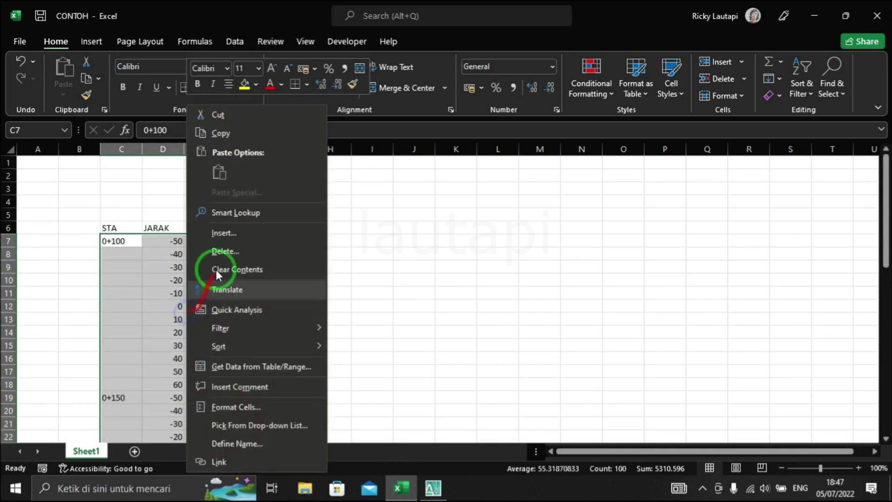
pyautogui.click(235, 139)
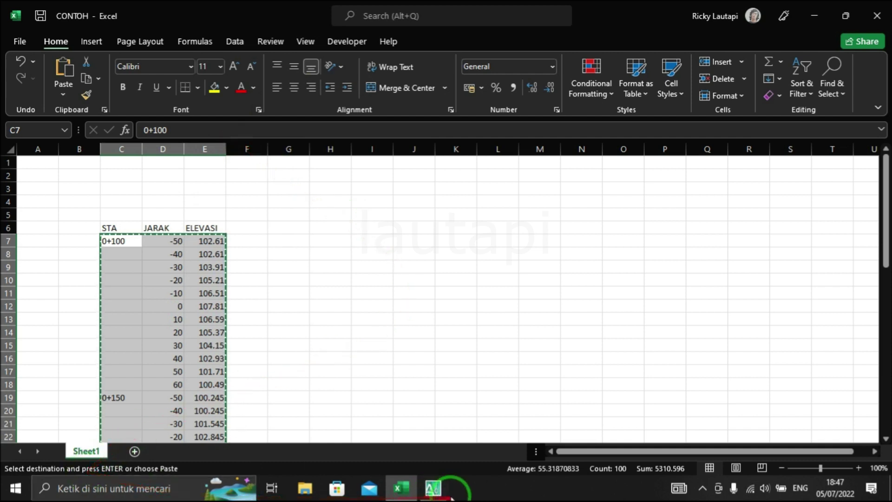
pyautogui.click(434, 489)
pyautogui.click(16, 488)
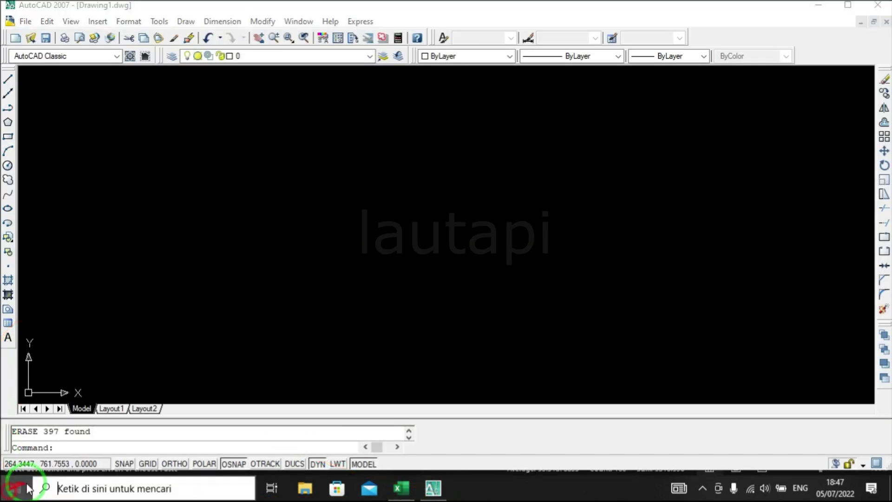
# - Launch SW_DTM's Draw X-Section with the data source set to From Excel File
pyautogui.click(364, 298)
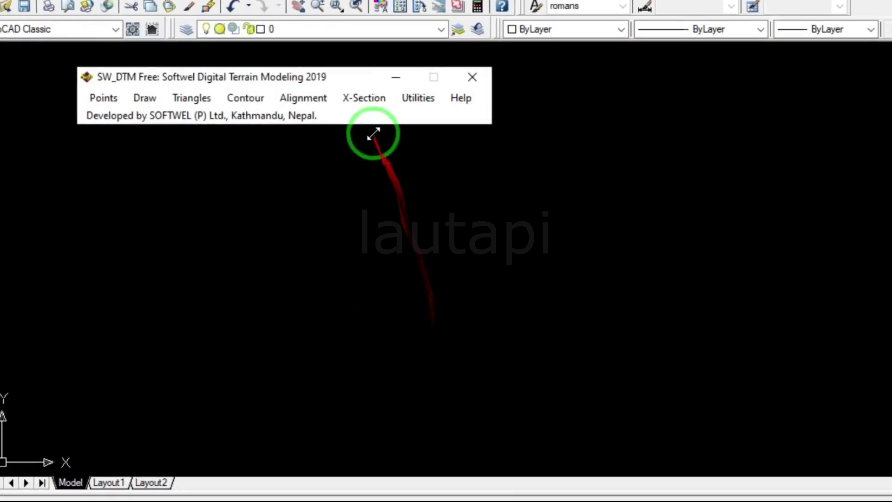
pyautogui.click(403, 97)
pyautogui.moveTo(528, 154)
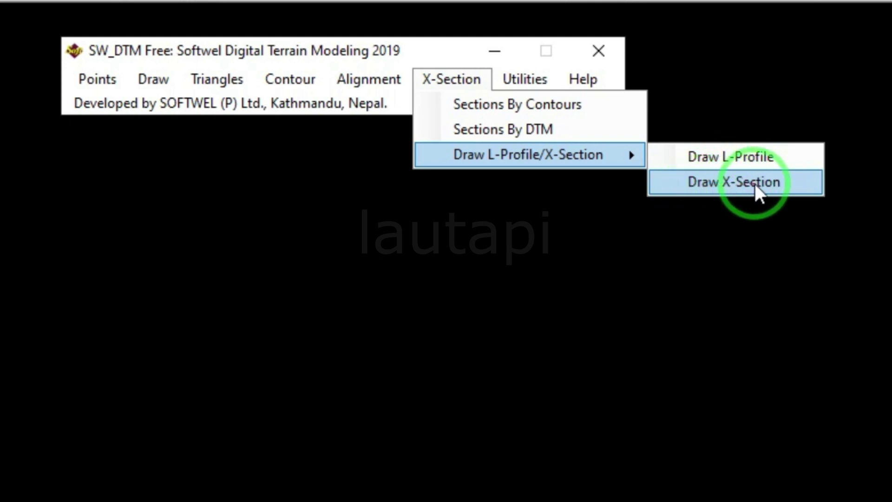
pyautogui.click(754, 186)
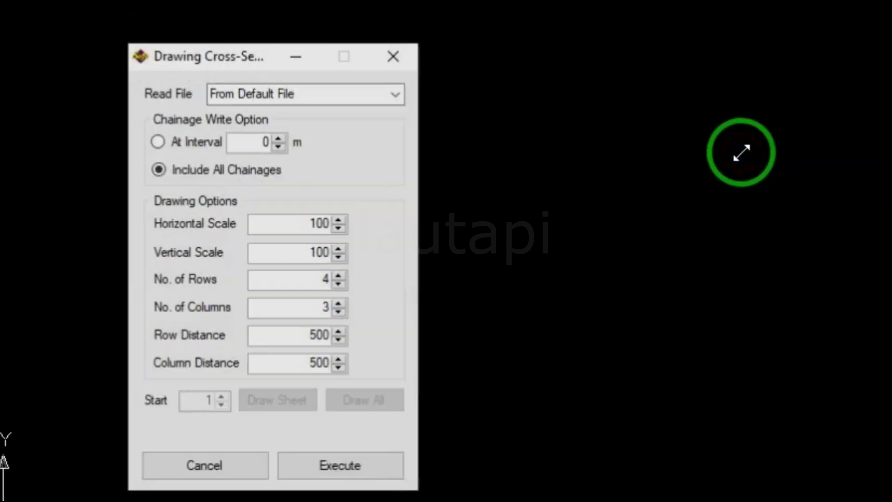
pyautogui.click(415, 75)
pyautogui.click(341, 113)
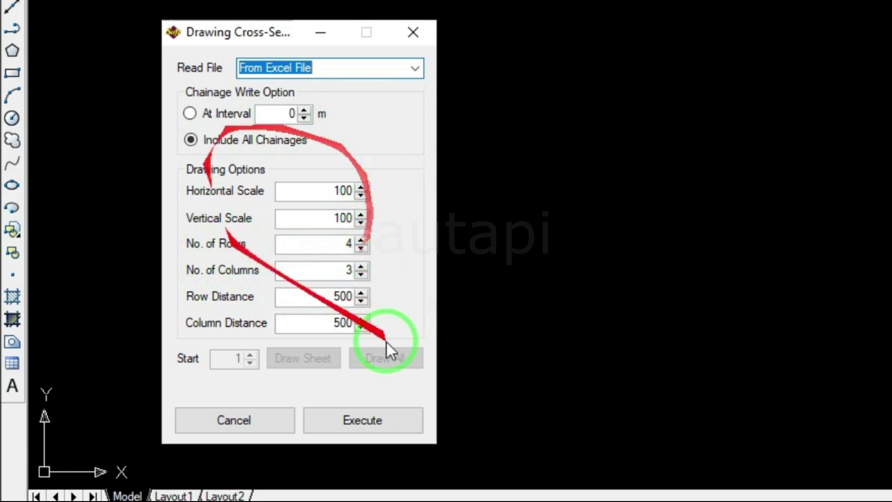
# - Set Columns to 4, execute to find 4 cross sections, and Draw All
pyautogui.click(361, 266)
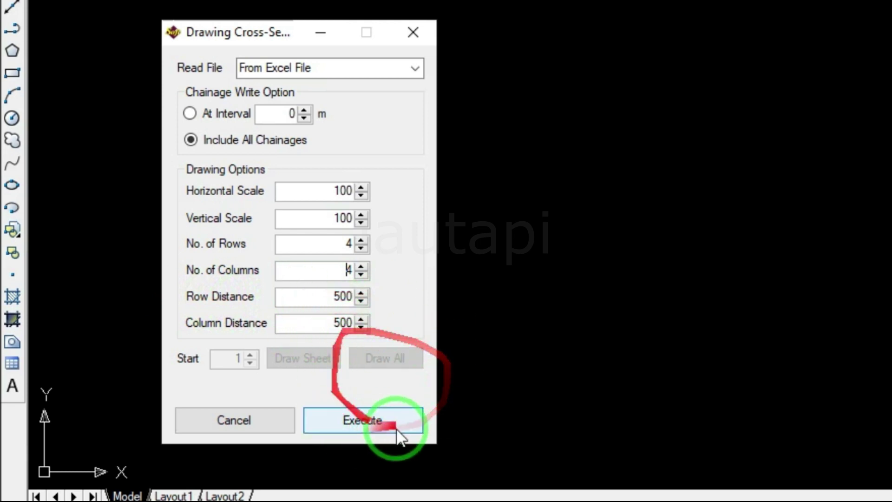
pyautogui.click(364, 427)
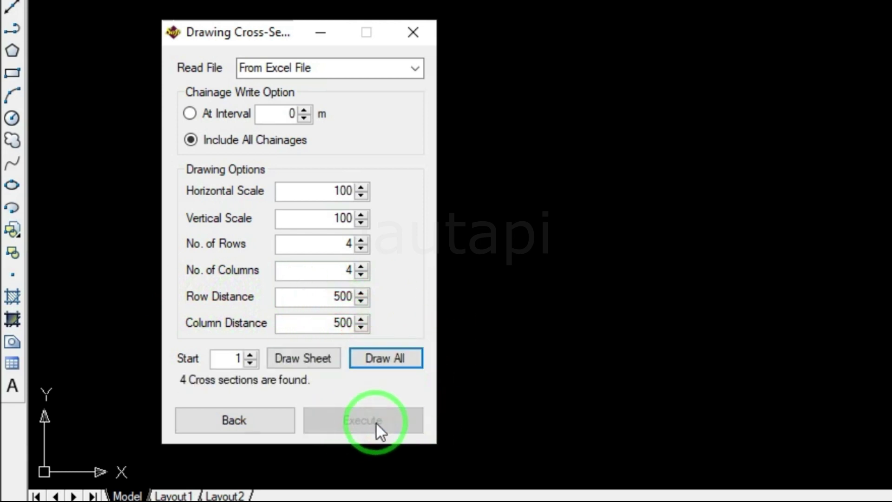
pyautogui.click(338, 346)
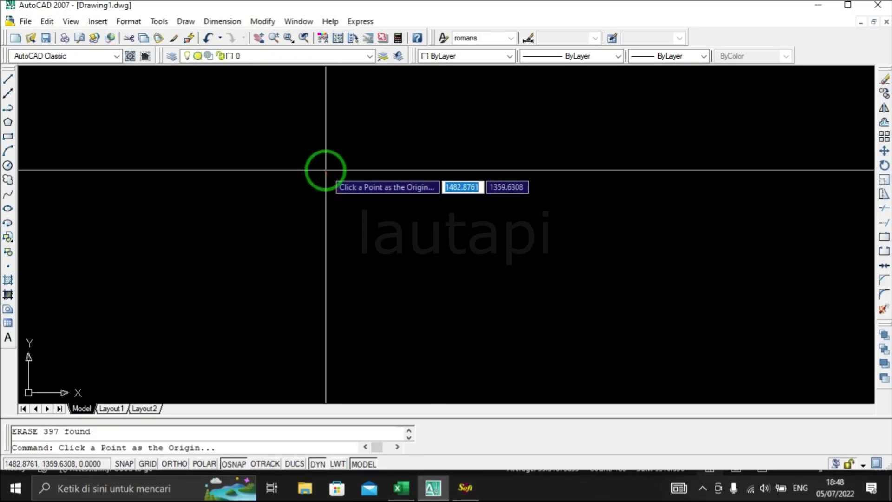
# - Pick the origin so the four cross sections stack vertically, then recall SW_DTM's dialog
pyautogui.click(326, 170)
pyautogui.scroll(-5, 326, 170)
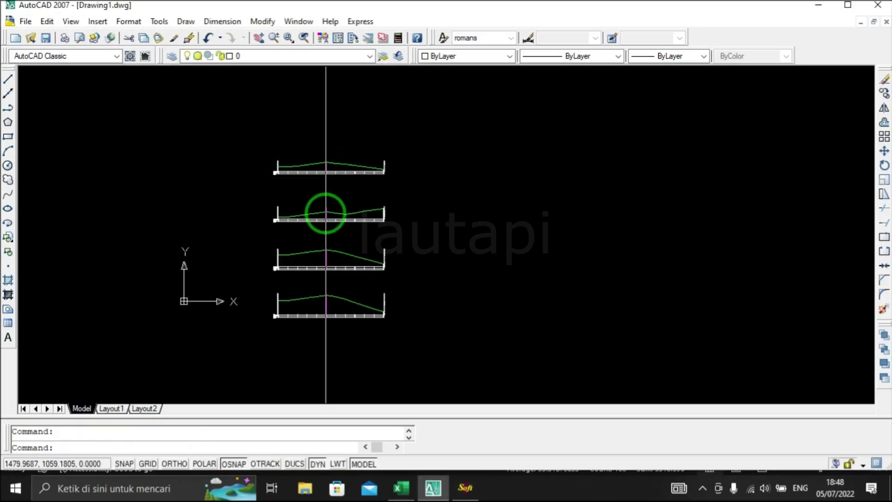
pyautogui.scroll(2, 390, 273)
pyautogui.moveTo(414, 288); pyautogui.dragTo(359, 299, button='middle')
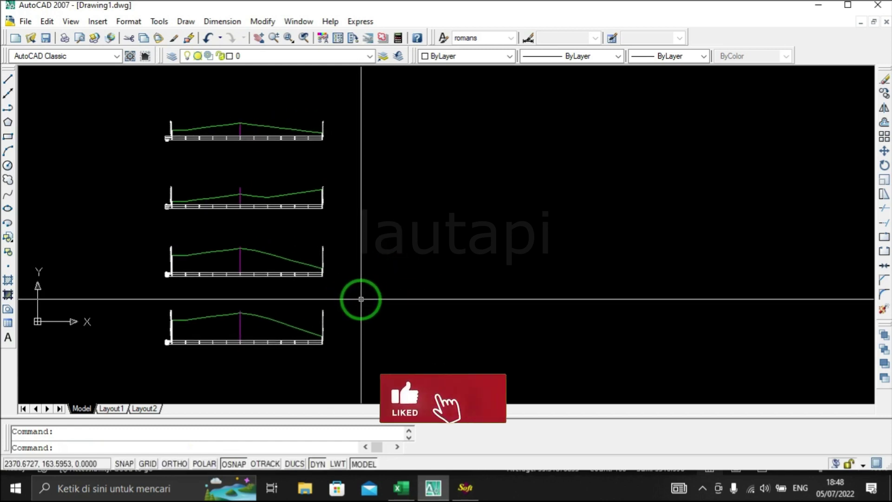
pyautogui.click(465, 486)
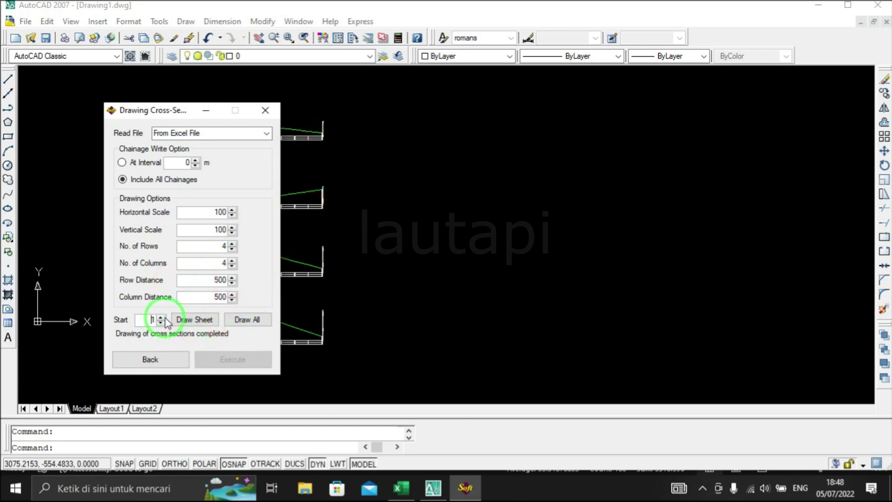
# - Close the Drawing Cross-Section dialog and pan and zoom to frame the four stacked sections
pyautogui.click(265, 110)
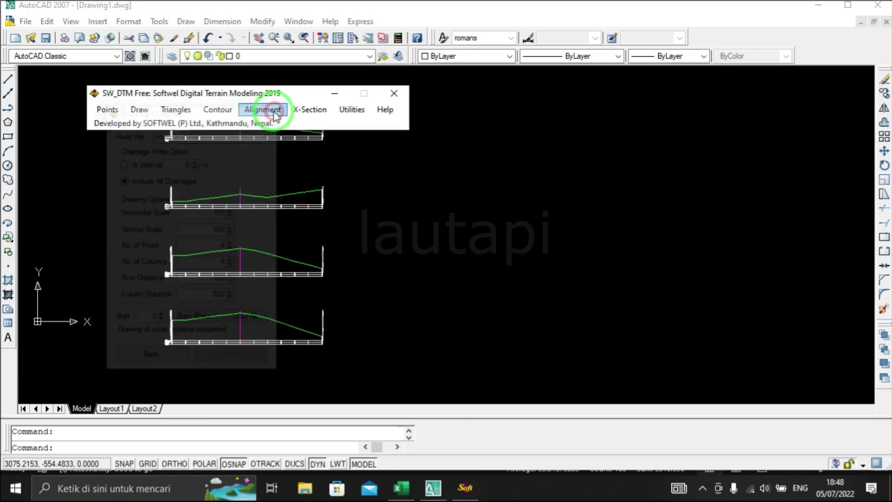
pyautogui.click(412, 239)
pyautogui.moveTo(412, 239)
pyautogui.mouseDown(button='middle')
pyautogui.moveTo(405, 250)
pyautogui.moveTo(408, 229)
pyautogui.moveTo(373, 210)
pyautogui.mouseUp(button='middle')
pyautogui.scroll(2, 408, 229)
pyautogui.scroll(-3, 408, 229)
pyautogui.scroll(2, 374, 210)
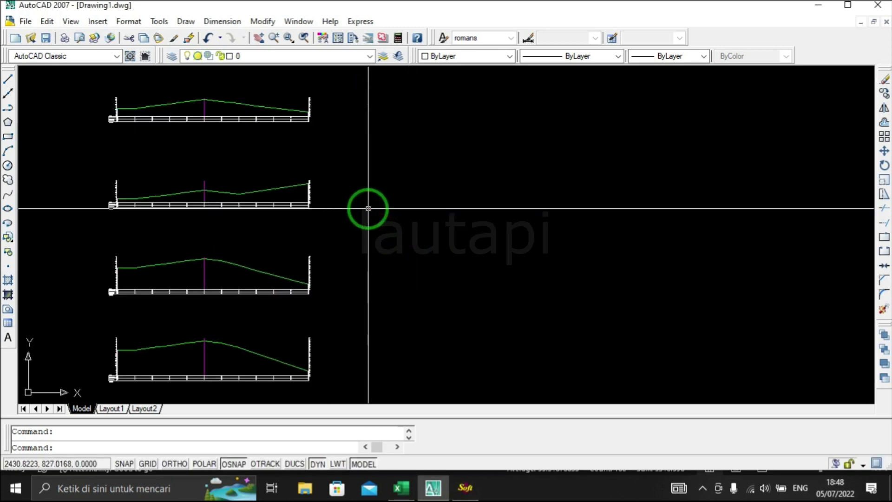
# - Close the SW_DTM window, leaving the cross-sections in Drawing1
pyautogui.click(467, 488)
pyautogui.click(120, 95)
pyautogui.click(393, 93)
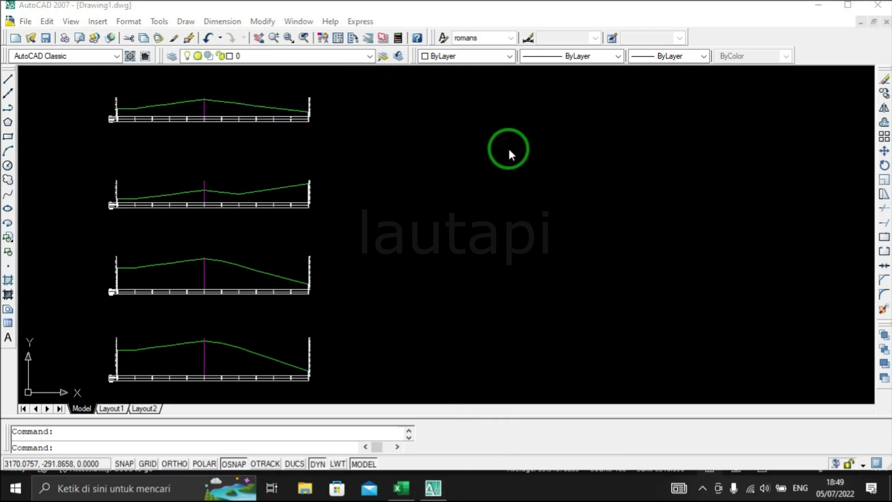